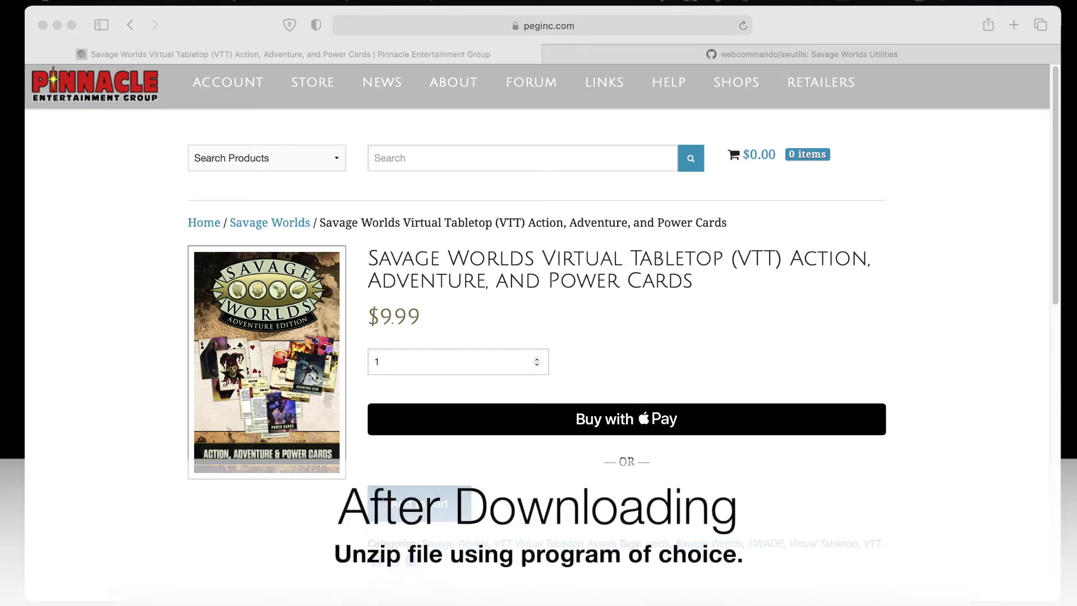
- Switch away from the $9.99 Savage Worlds VTT cards product page in Safari
key(super+Tab)
key(super+Tab)
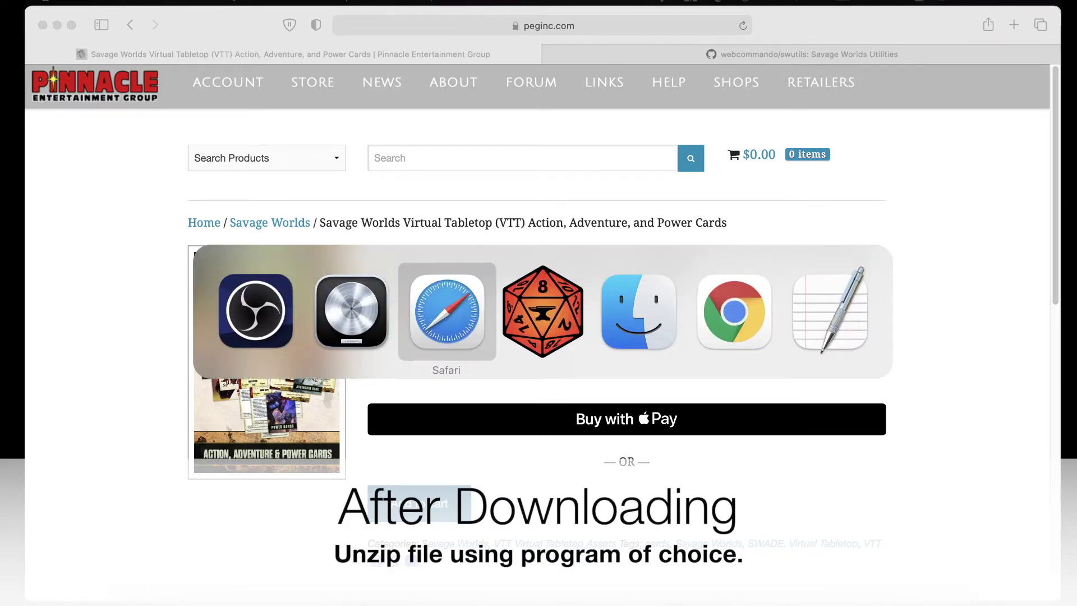
- Bring Finder's Cards window forward with its Adventure subfolder expanded to list the card PNGs
key(super+Tab)
key(super+Tab)
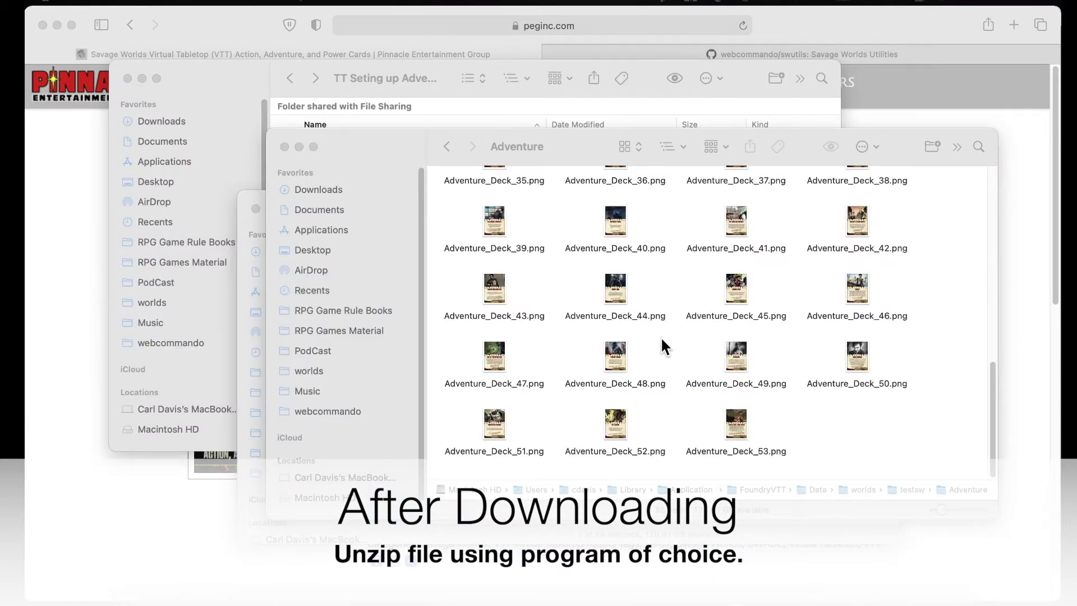
click(684, 150)
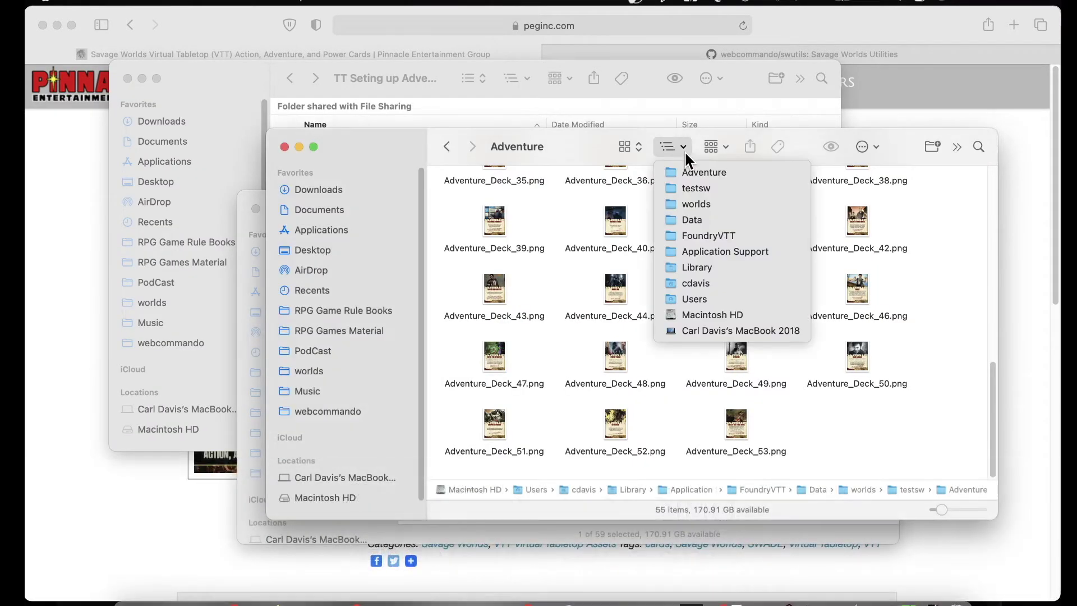
click(594, 150)
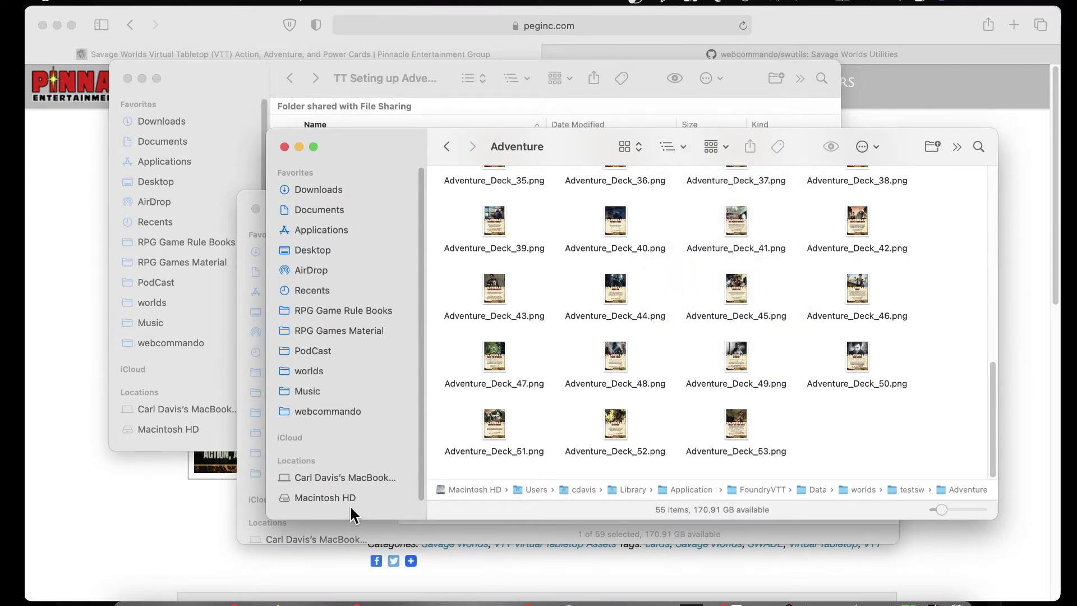
click(371, 534)
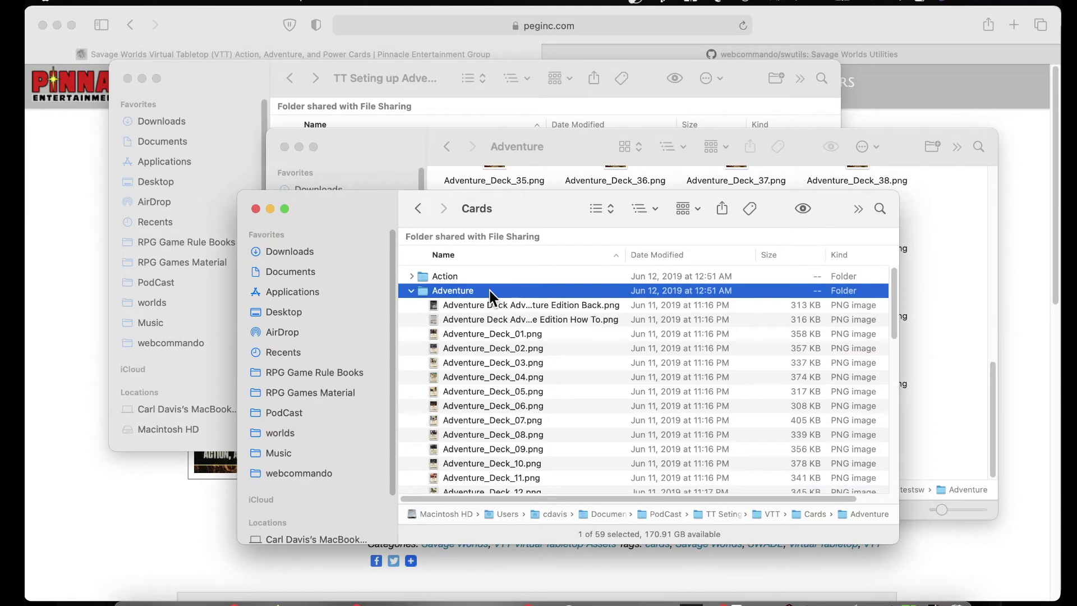
click(411, 290)
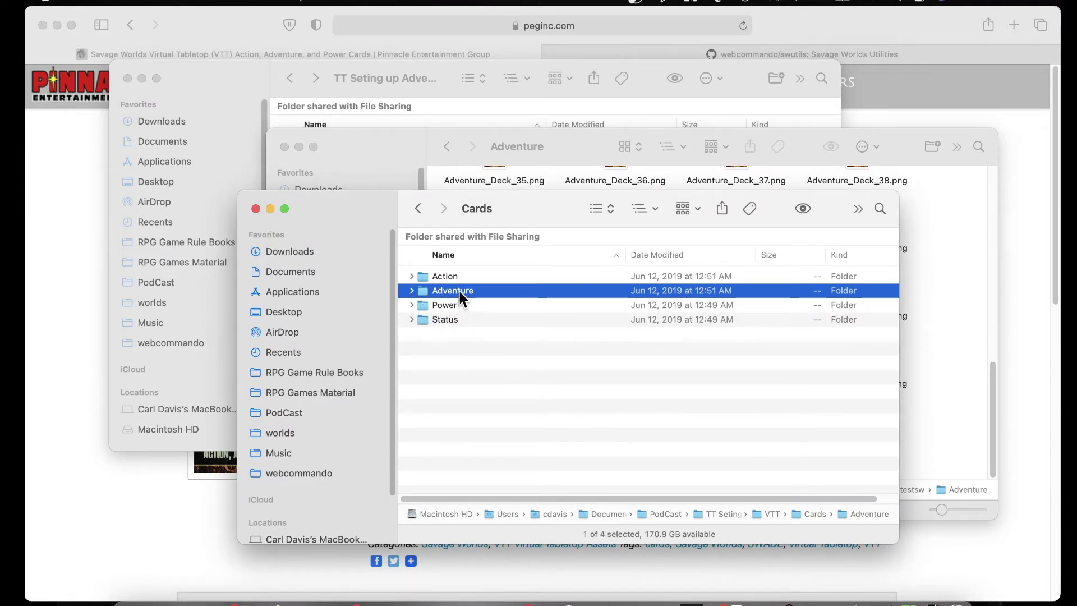
click(411, 291)
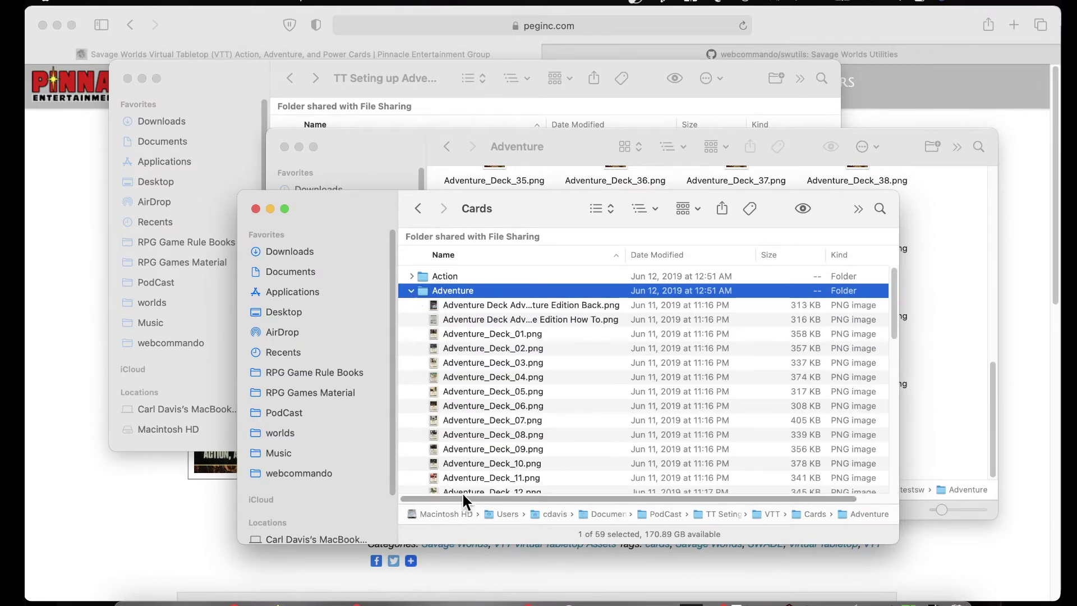
scroll(496, 433, down, 10)
scroll(495, 433, up, 10)
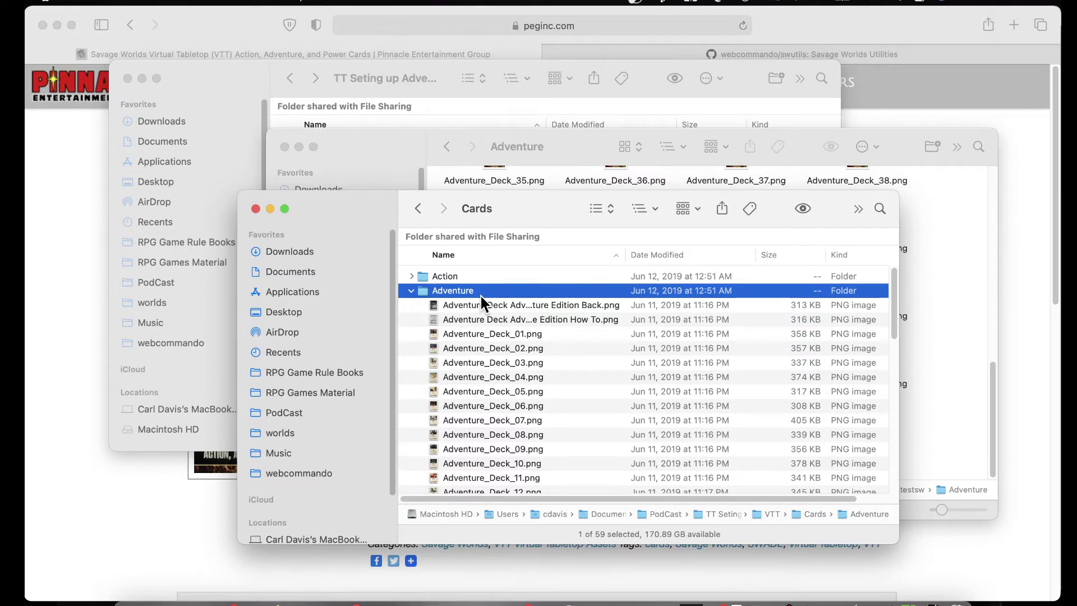
- Navigate to the Adventure folder inside the testsw world folder
click(402, 146)
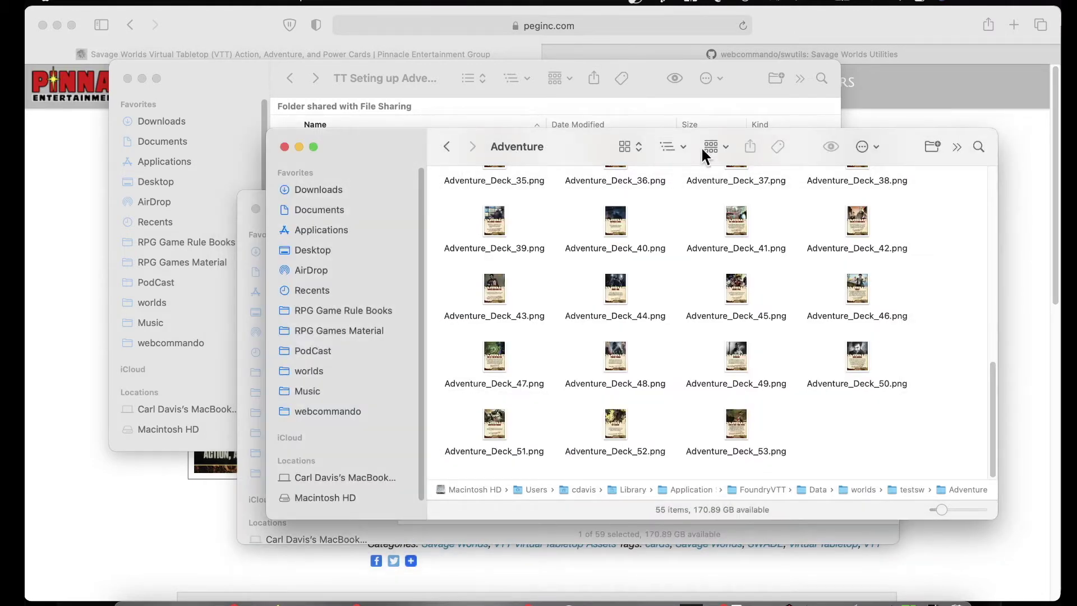
click(686, 147)
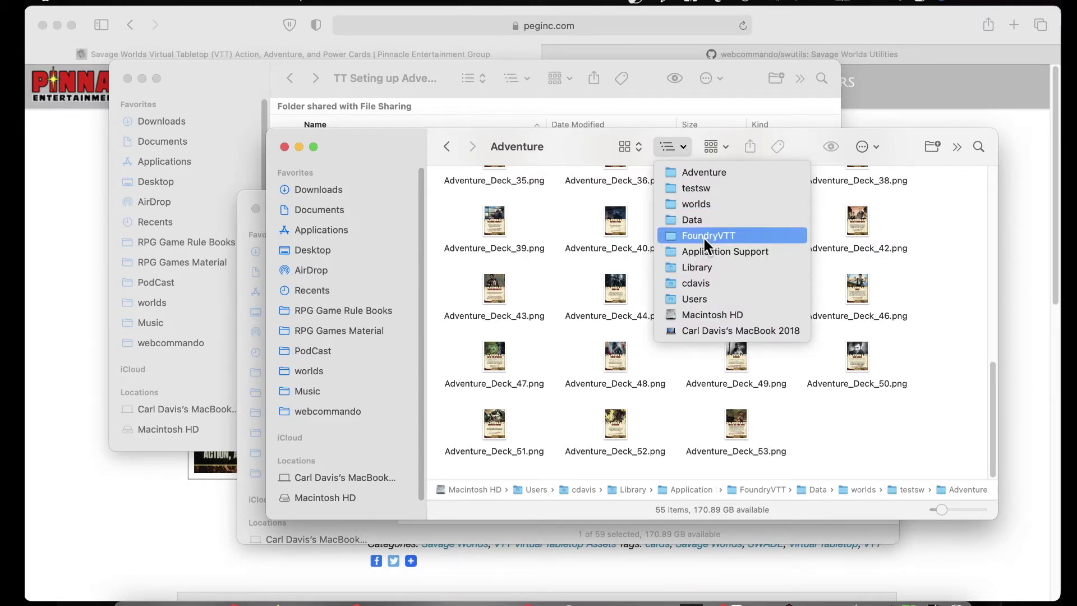
click(717, 191)
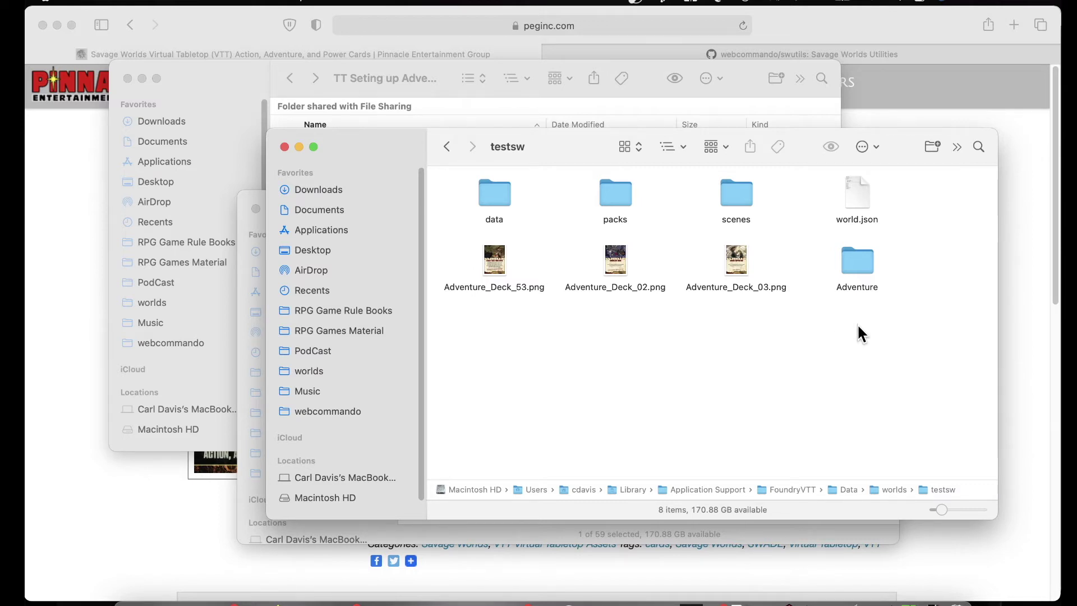
double_click(863, 268)
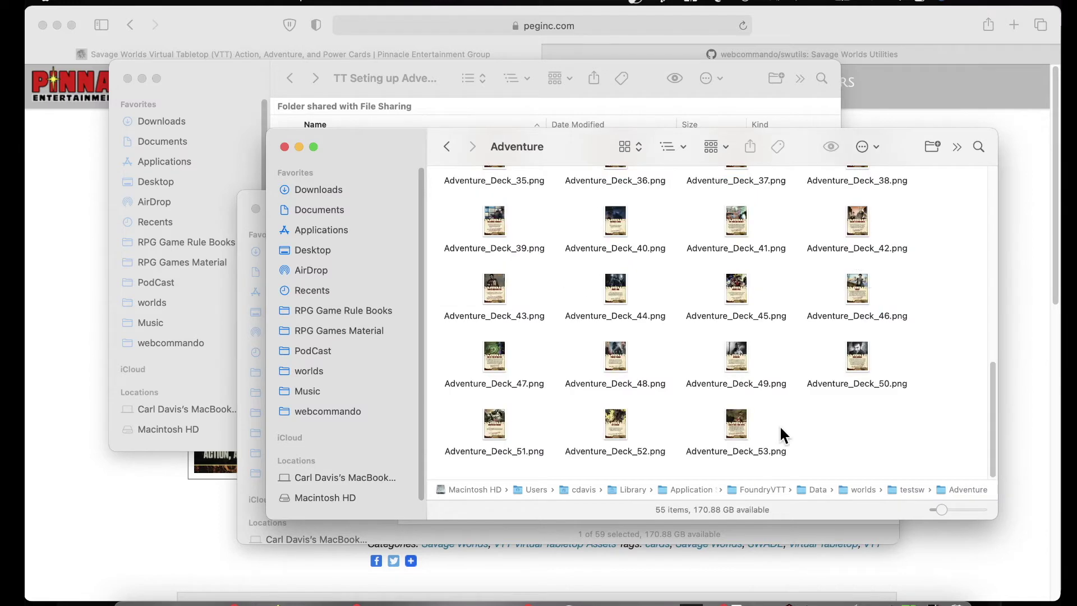
scroll(633, 359, up, 10)
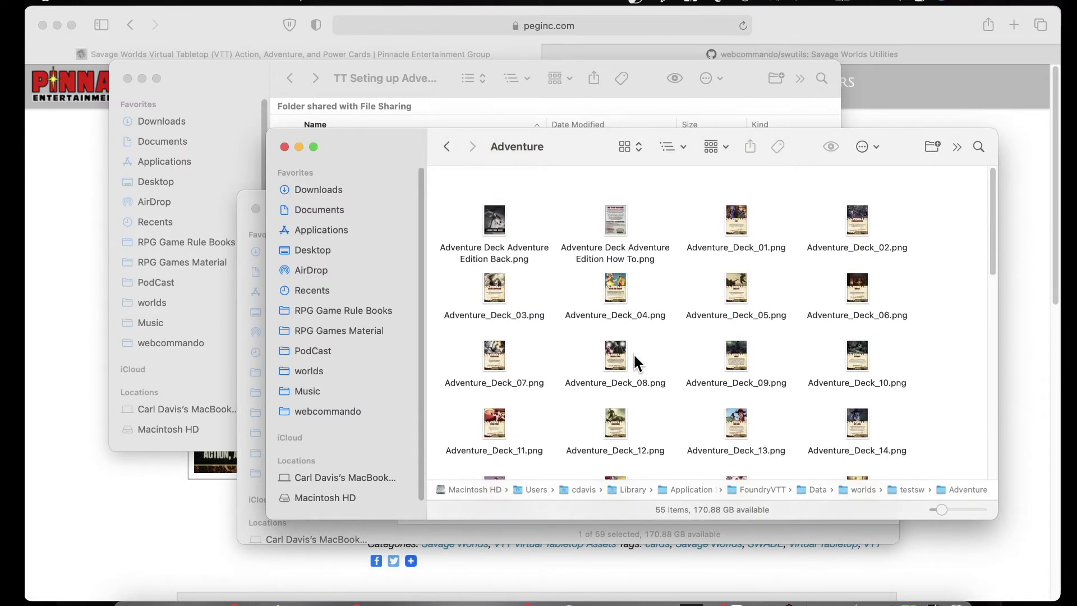
- Quick Look Adventure_Deck_01.png, then switch to Foundry Virtual Tabletop
click(725, 203)
key(space)
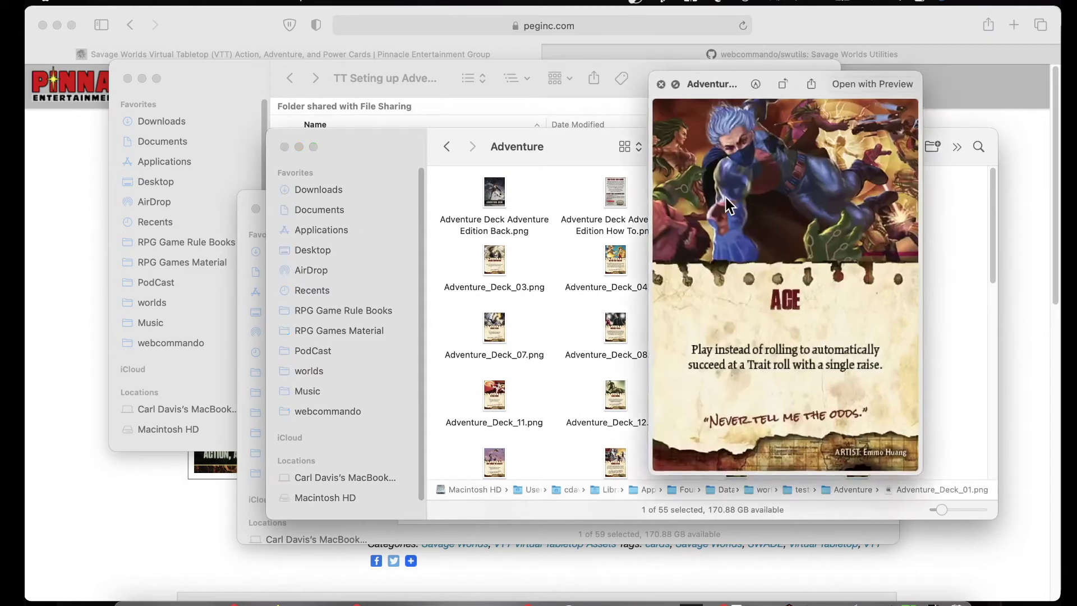
key(space)
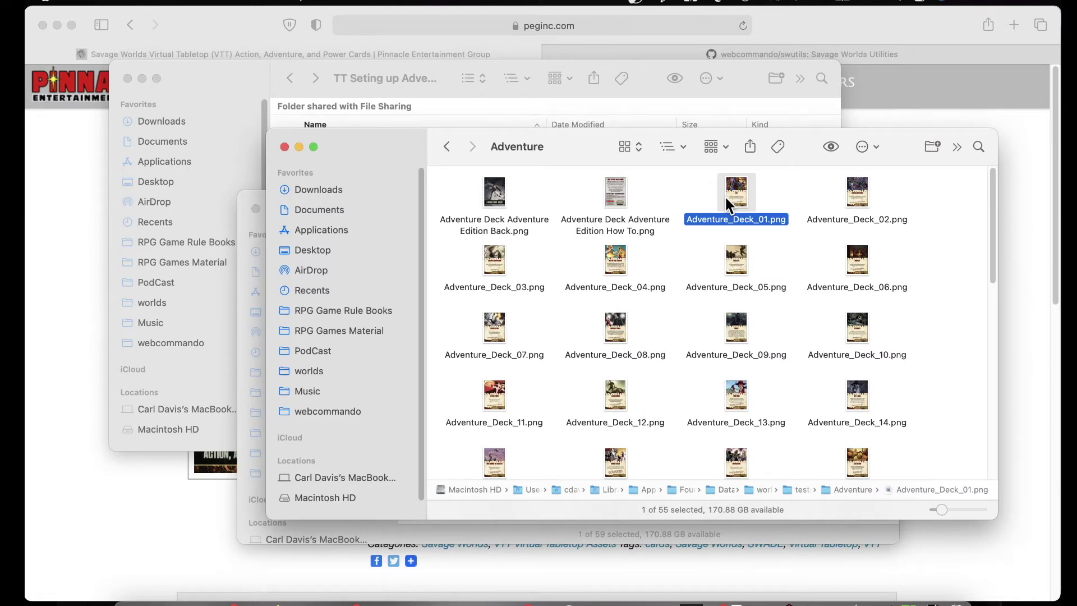
key(super+Tab)
key(super+Tab)
key(super+Tab)
key(super+Tab)
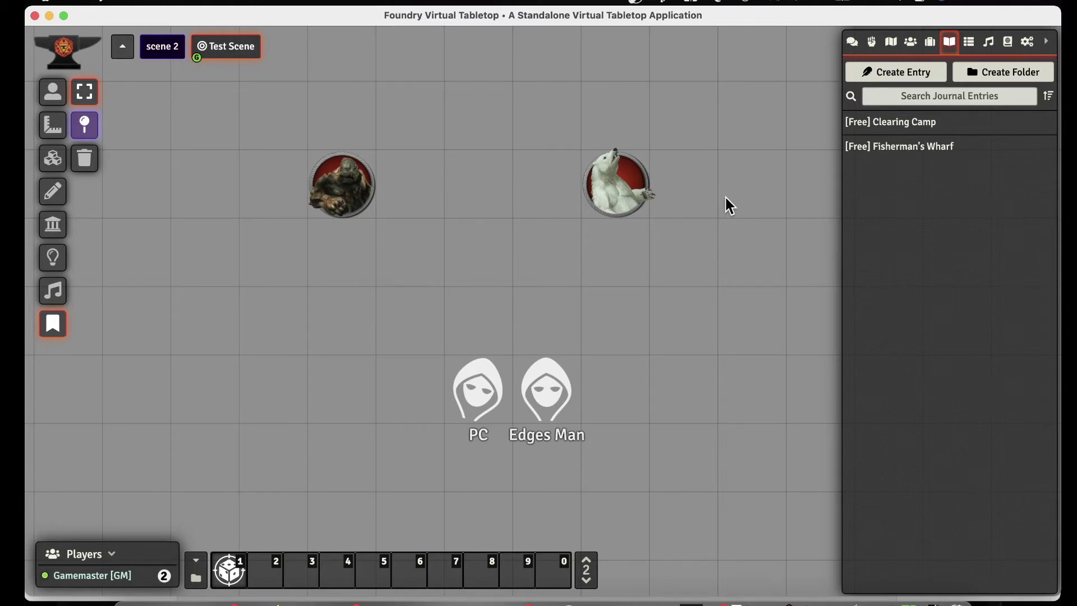
- Leave Foundry's journal of two [Free] entries and return to Safari
key(super+Tab)
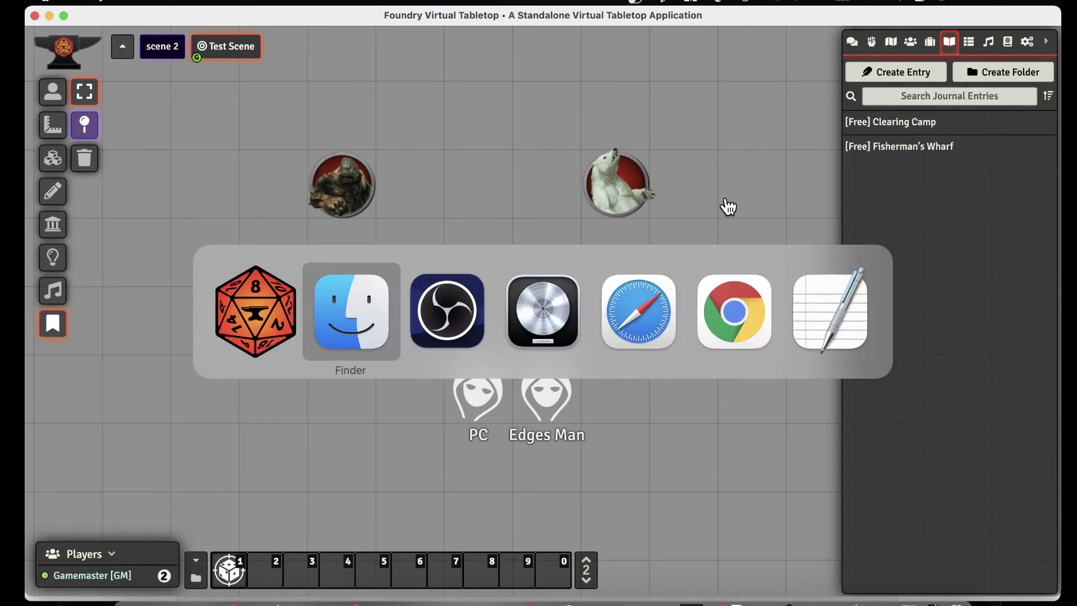
key(super+Tab)
key(super+Tab)
key(super+Tab)
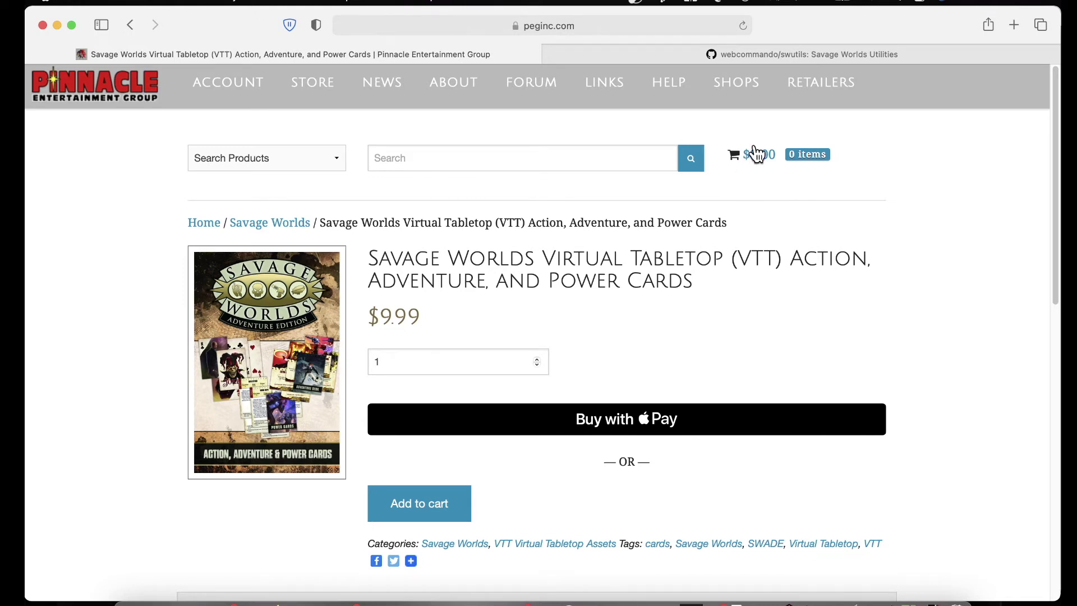
- Open the raw text of ImportAdventureDeck.js from the swutils repository's FoundryVTT folder
click(818, 53)
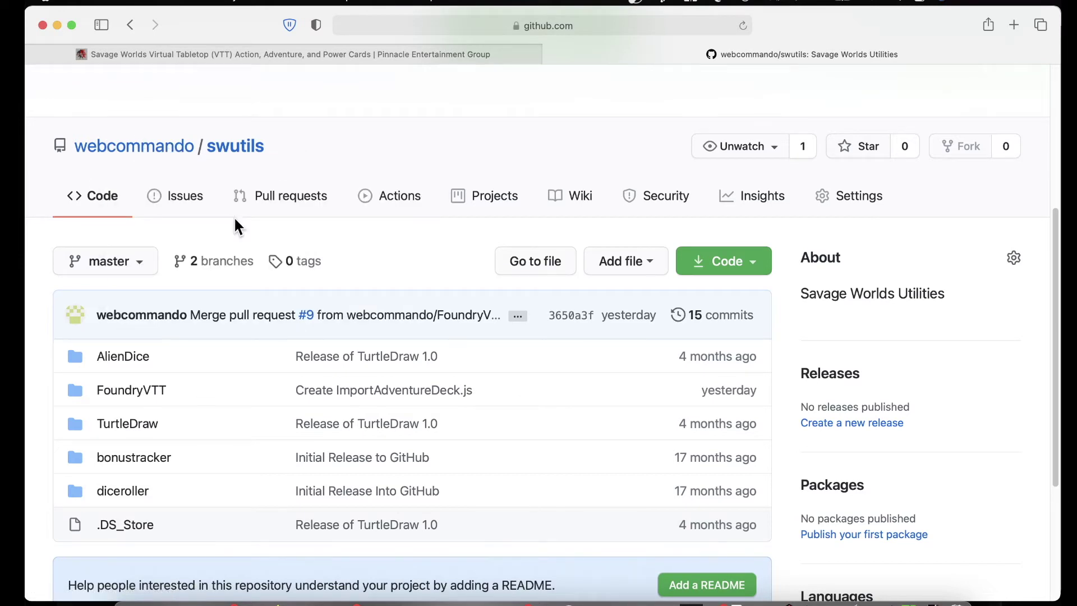
click(152, 389)
scroll(353, 402, down, 3)
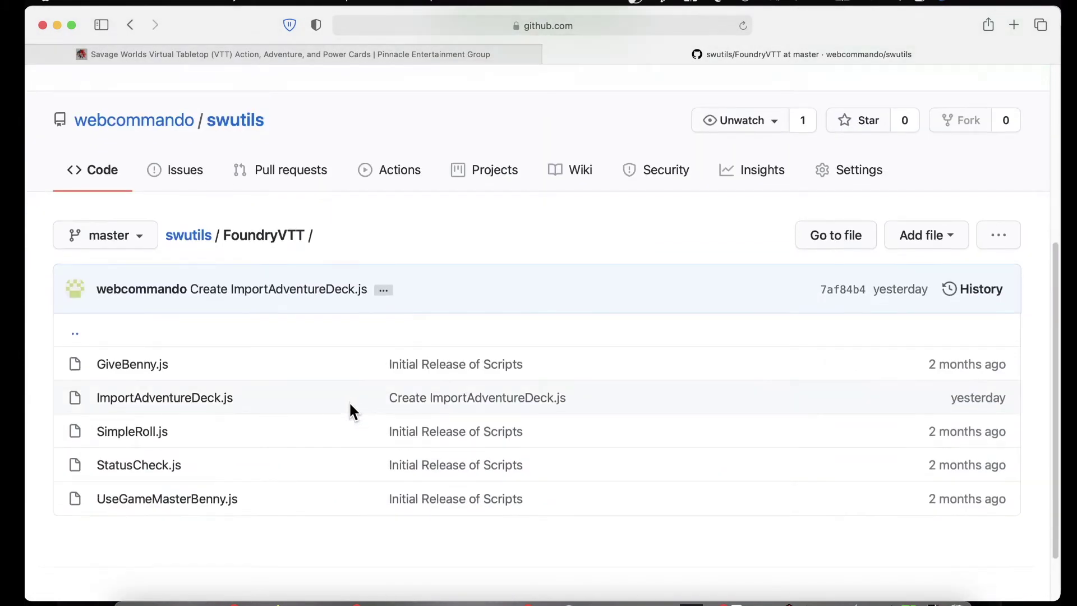
click(171, 395)
scroll(606, 482, down, 3)
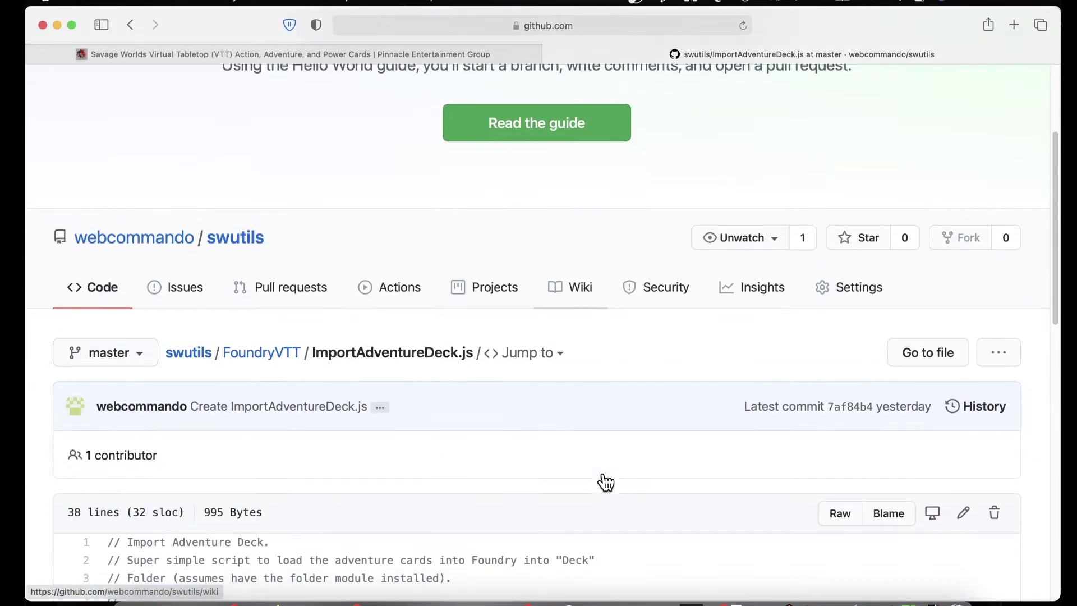
scroll(735, 464, down, 3)
click(839, 340)
- Copy the entire raw ImportAdventureDeck.js script and bring Foundry Virtual Tabletop forward
drag(67, 490, 30, 75)
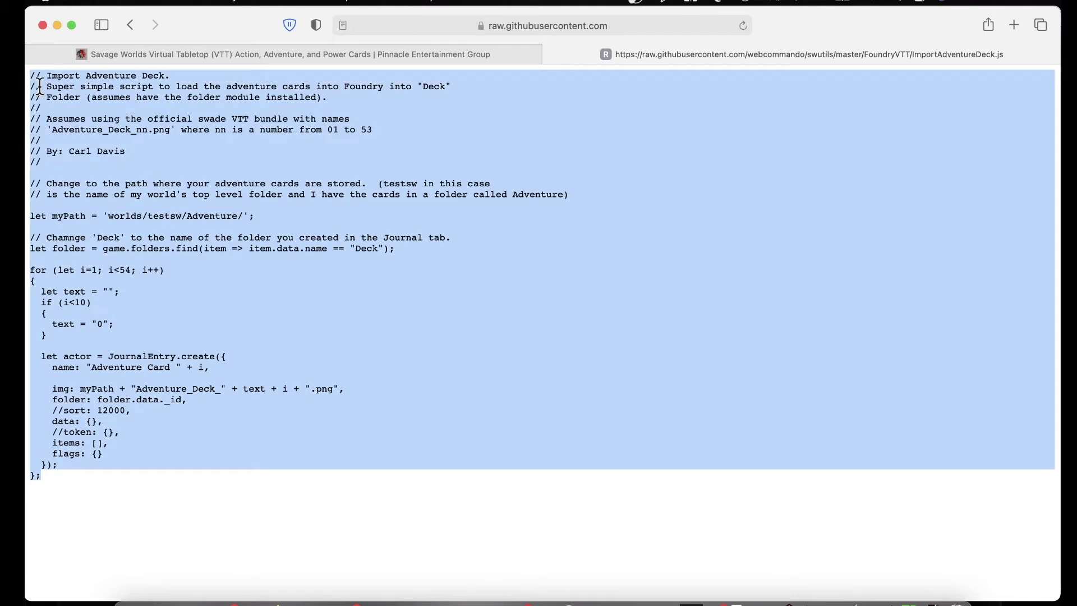
right_click(51, 96)
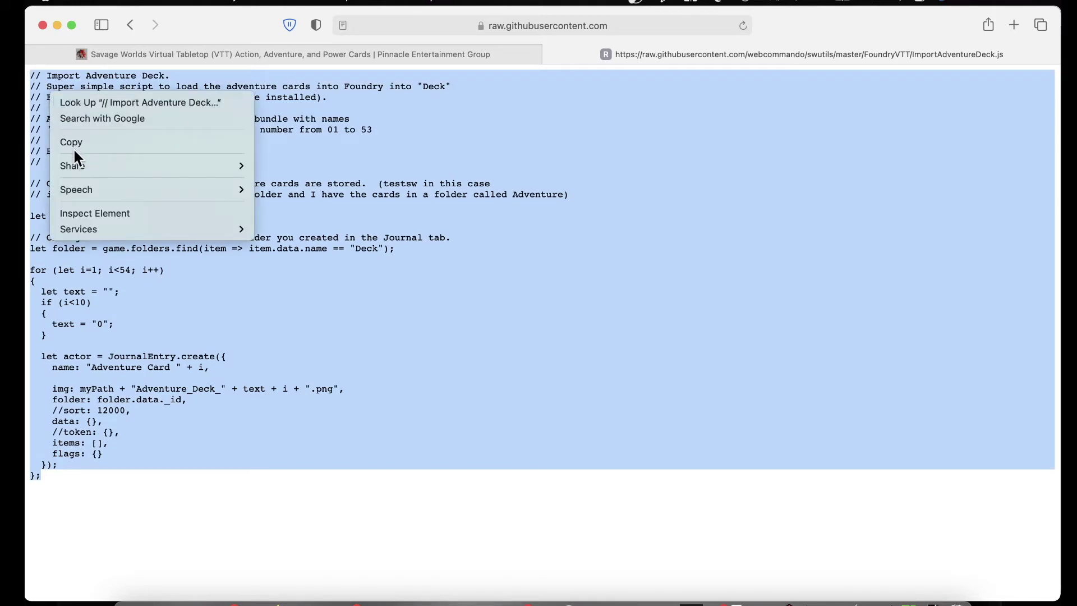
click(91, 140)
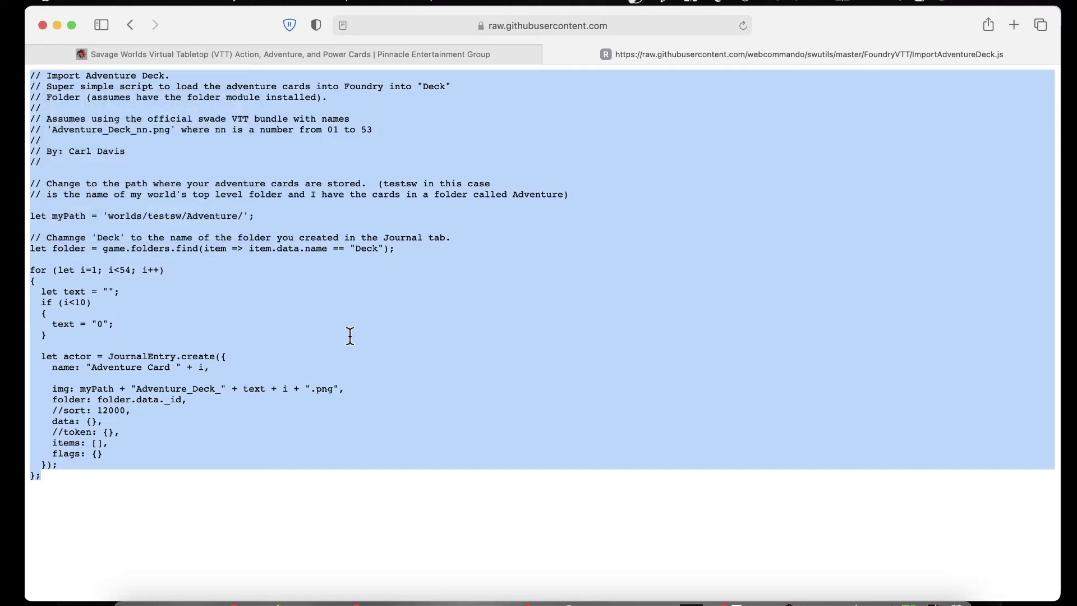
key(super+Tab)
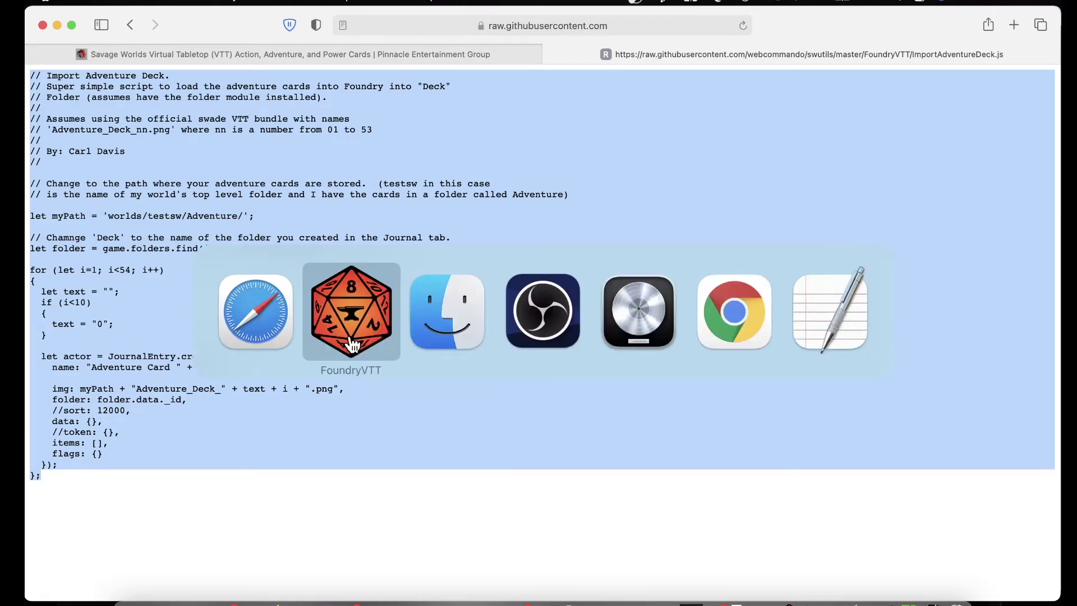
click(352, 343)
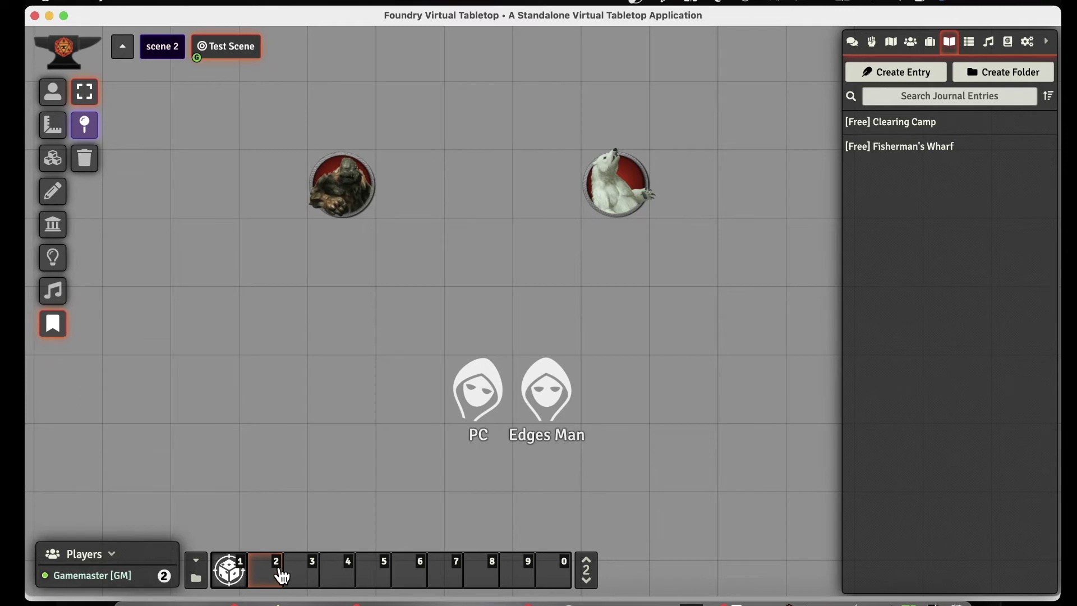
right_click(242, 562)
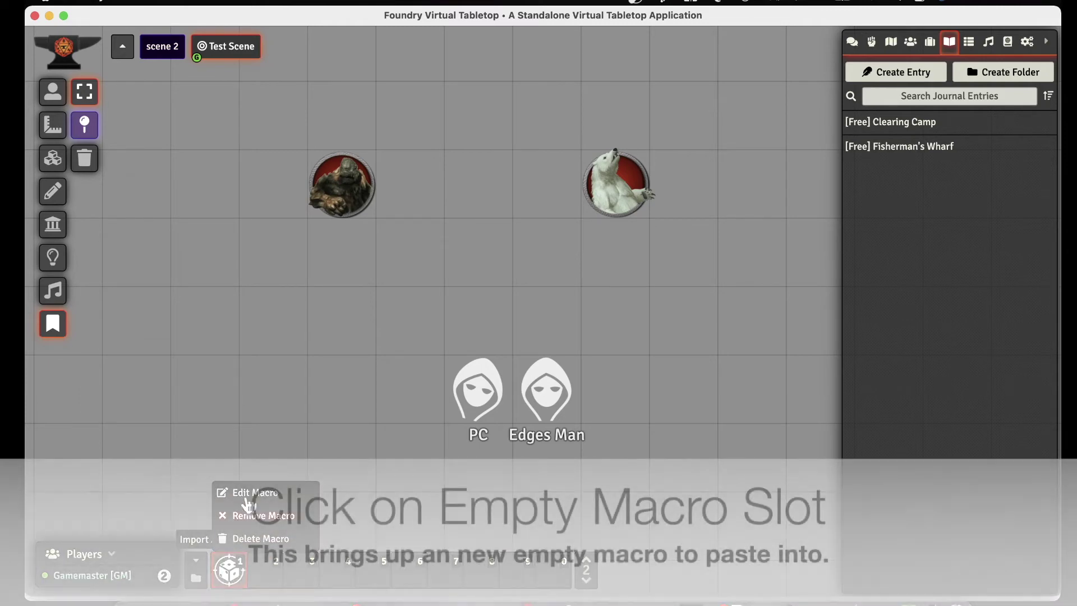
click(248, 494)
click(454, 376)
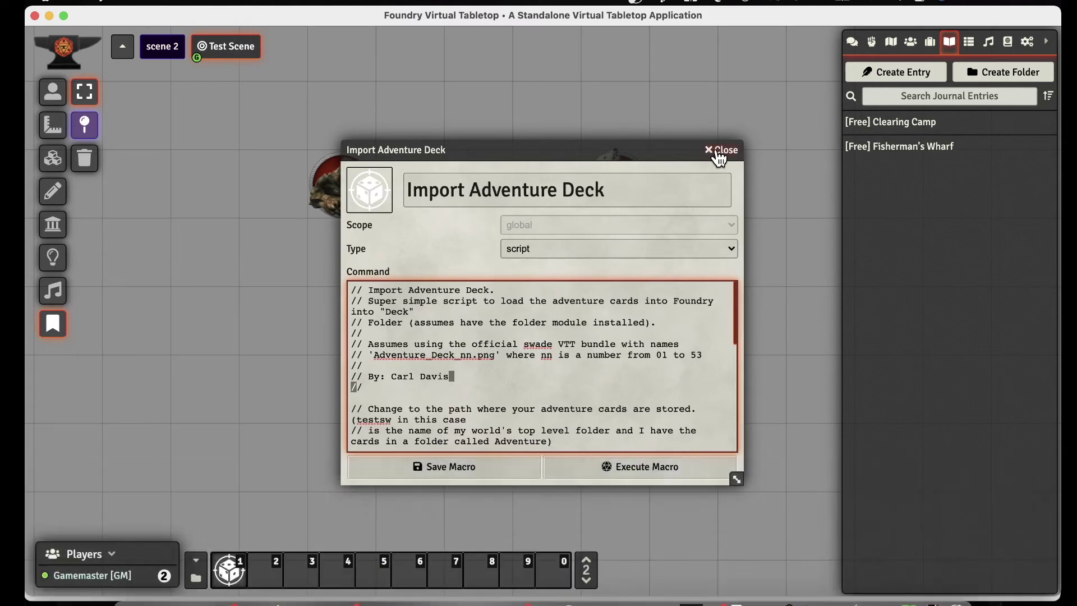
click(718, 154)
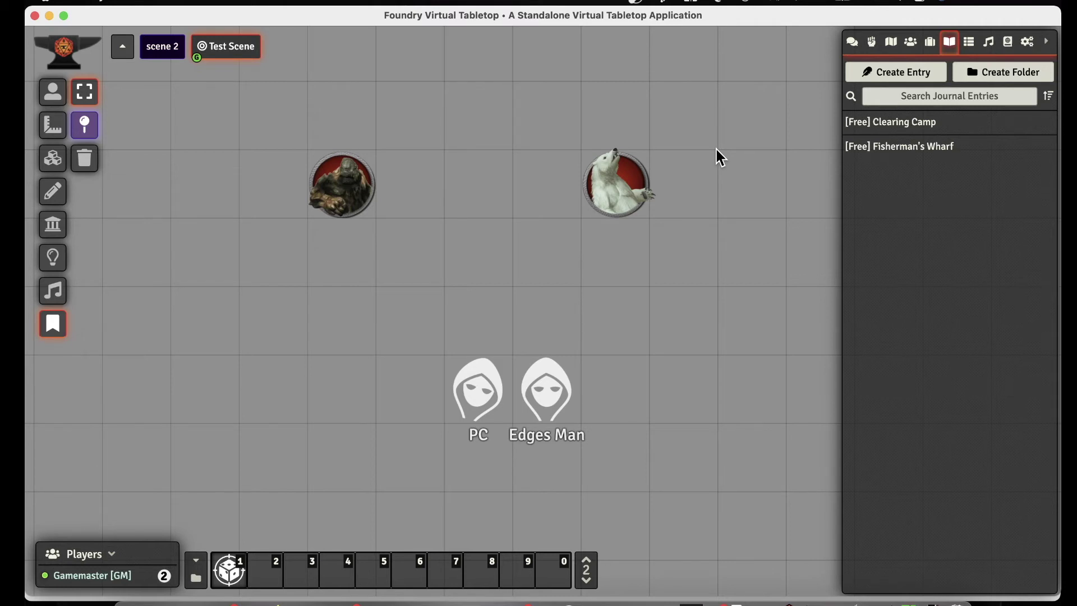
right_click(229, 570)
click(265, 497)
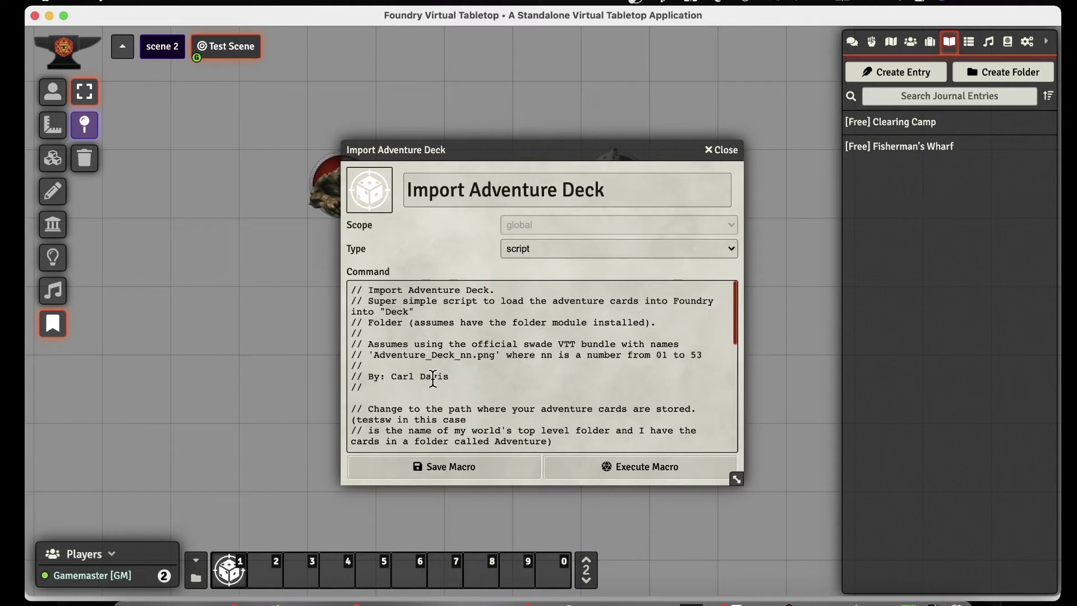
scroll(433, 378, down, 5)
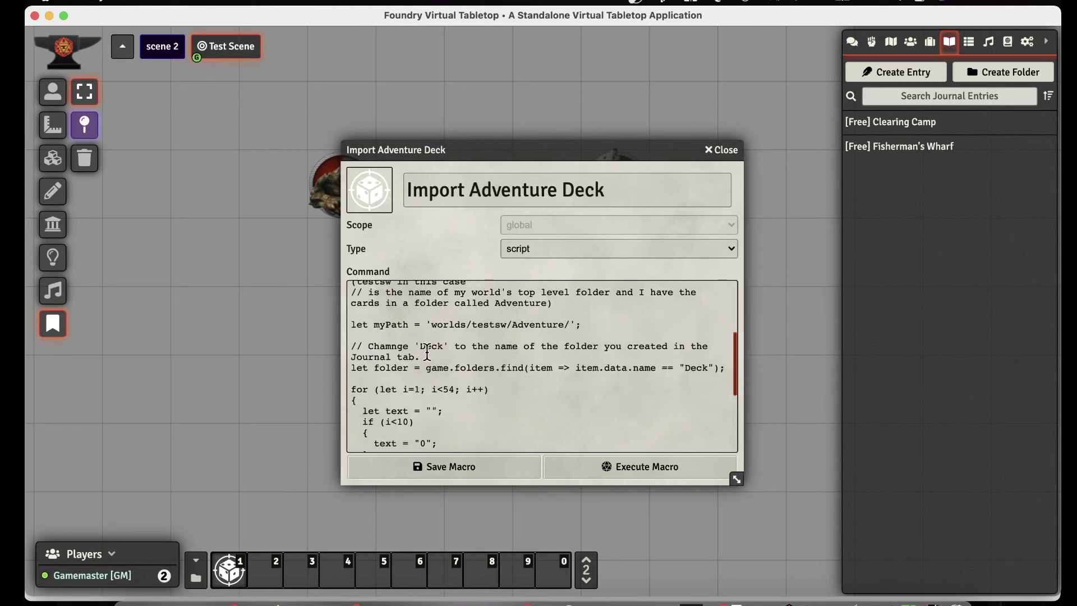
drag(433, 326, 570, 327)
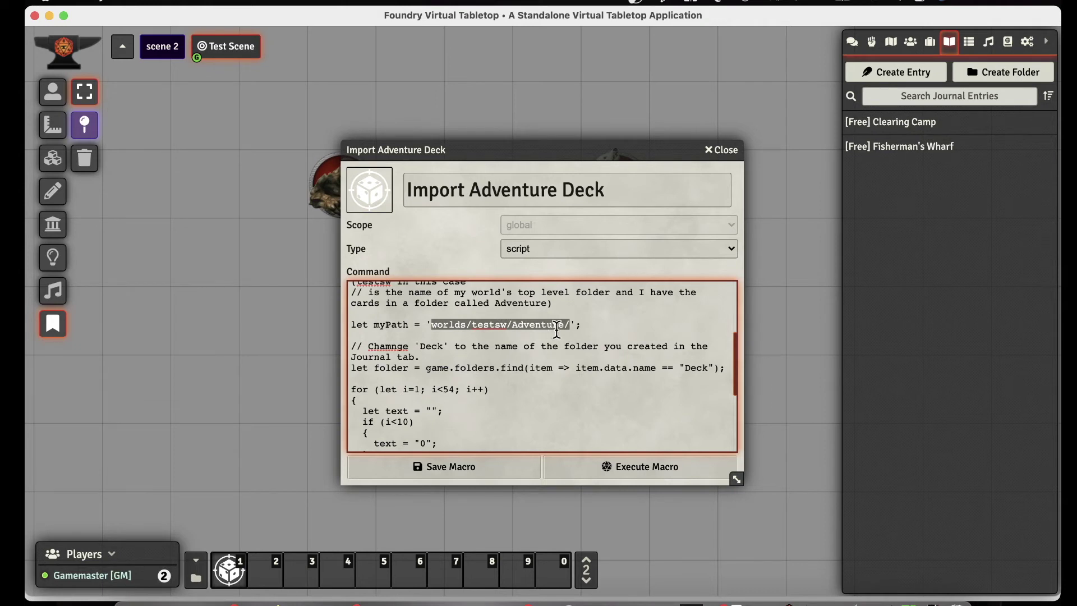
double_click(693, 369)
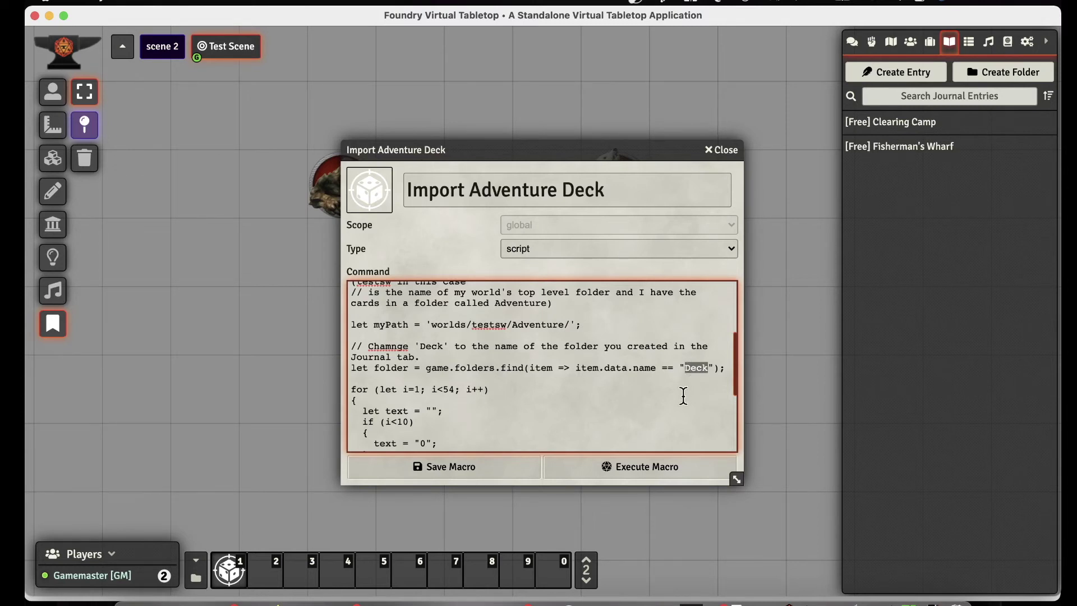
scroll(684, 396, down, 5)
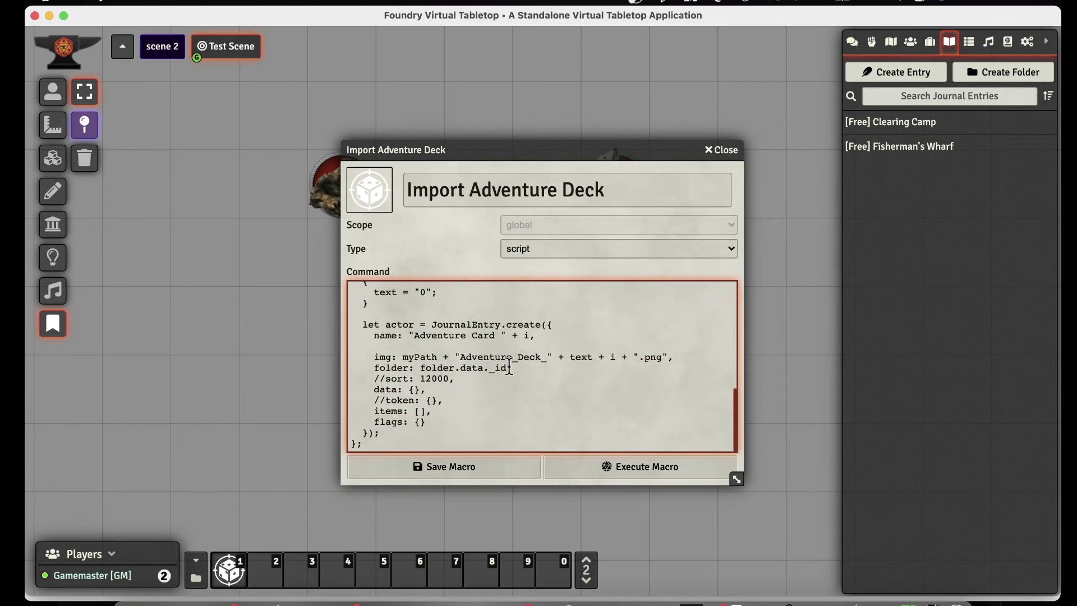
double_click(463, 357)
shift+click(660, 358)
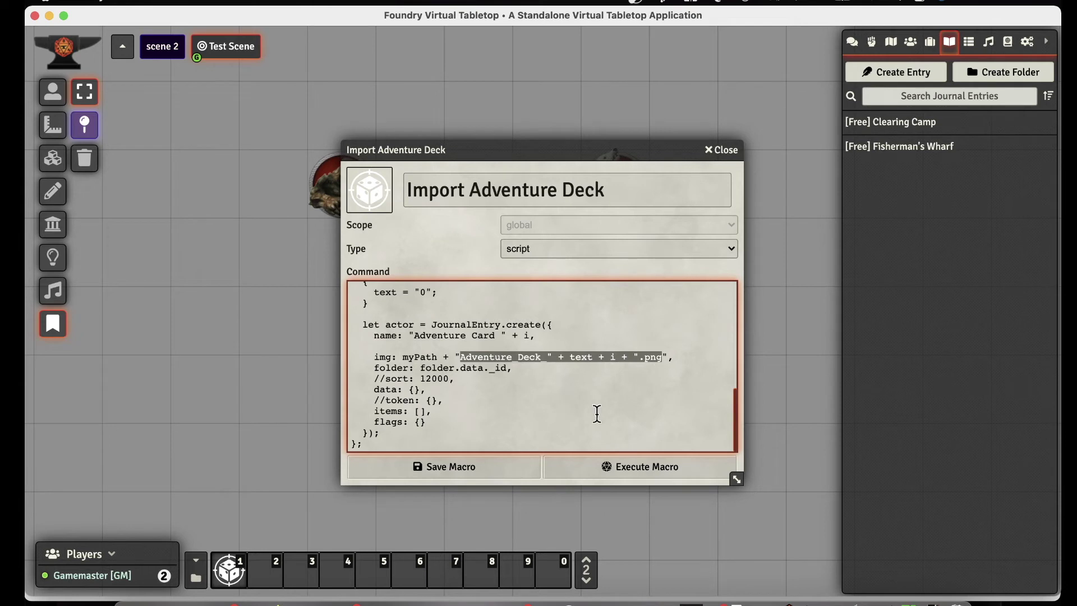
click(720, 154)
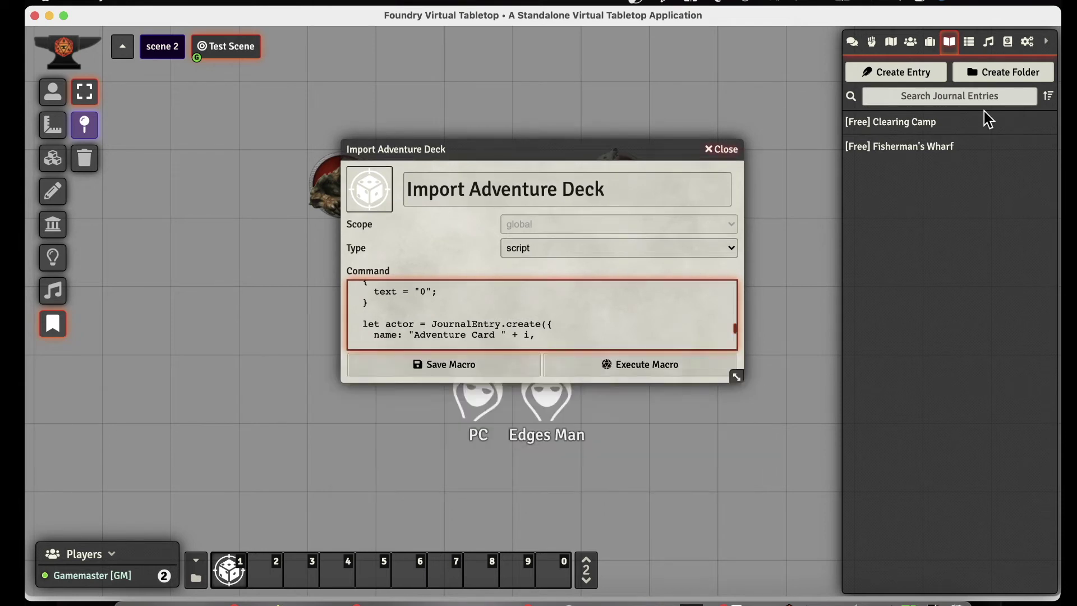
- Create a new journal folder named 'Deck' in the Journal sidebar
click(983, 76)
click(694, 102)
text(Deck)
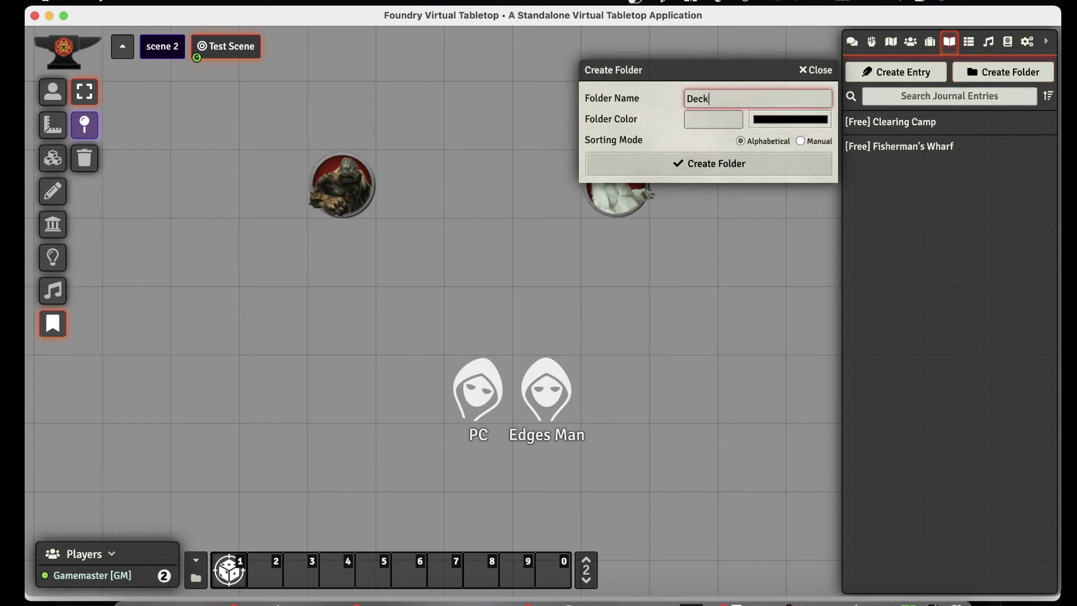
click(691, 164)
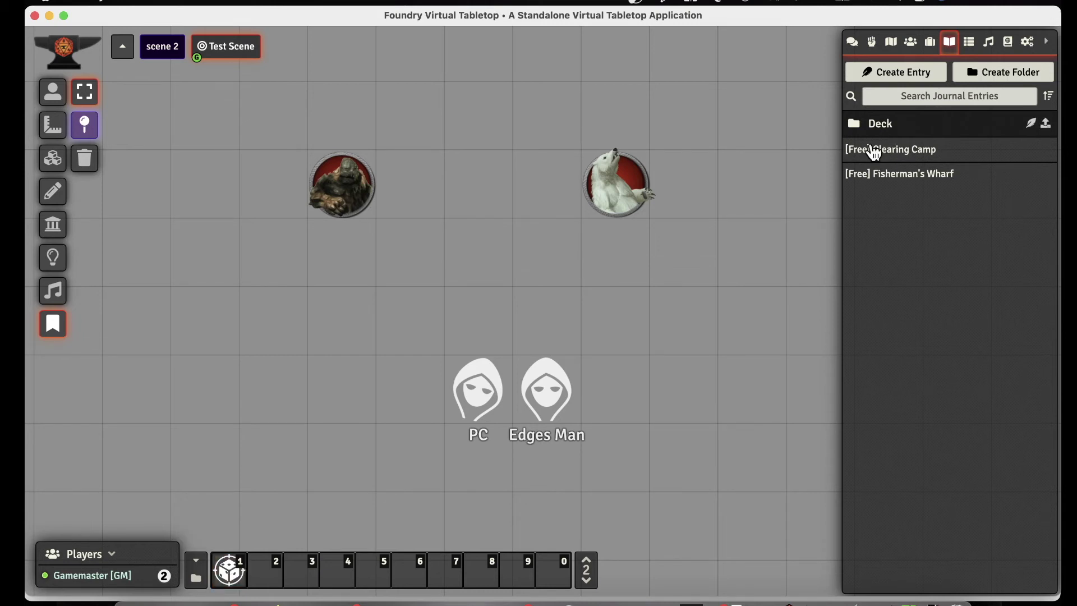
click(879, 125)
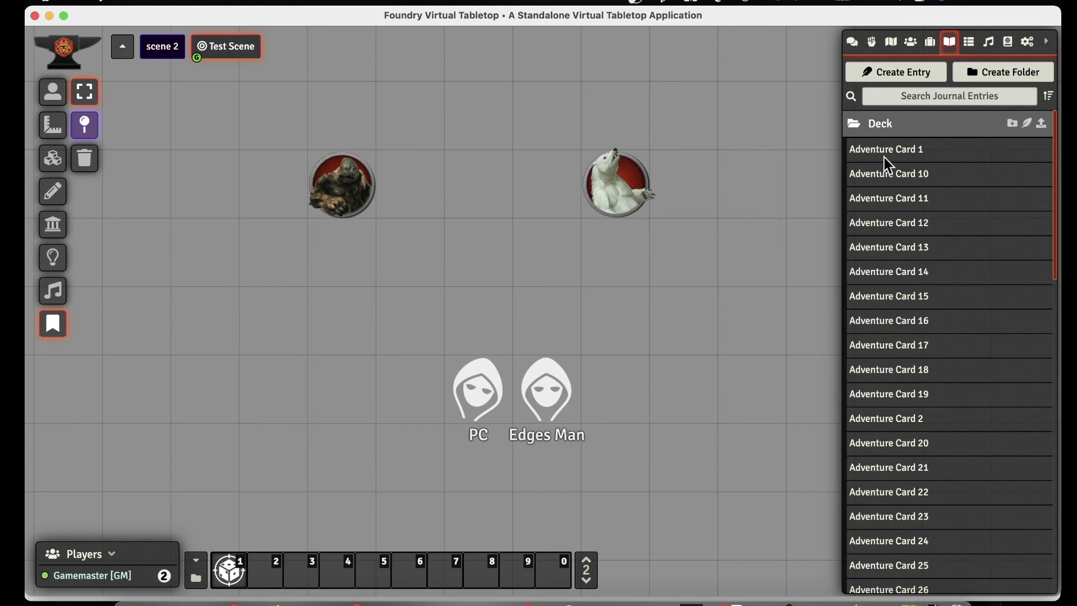
click(895, 200)
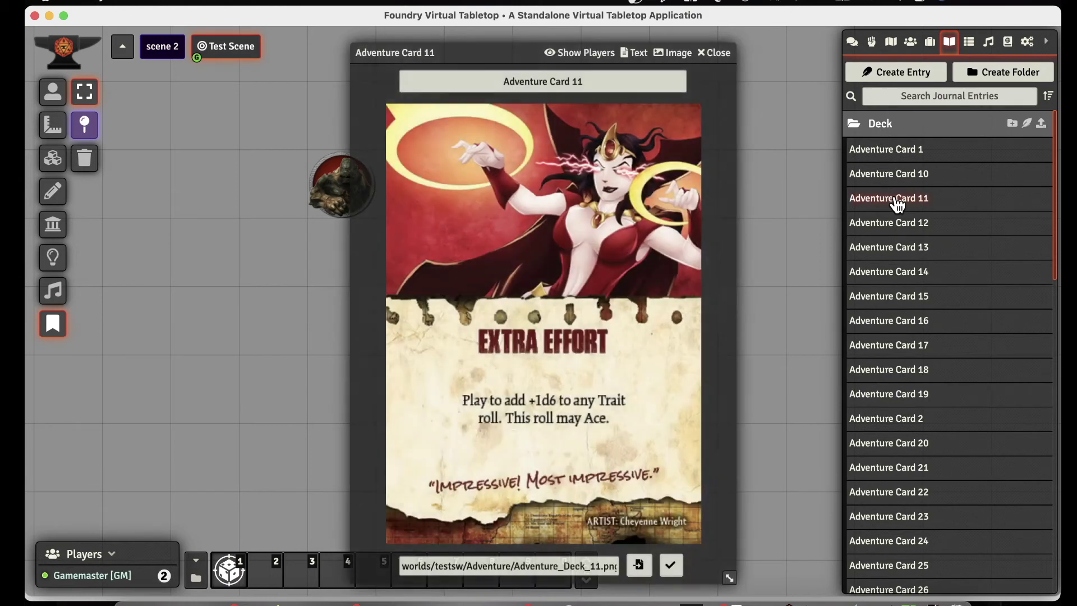
click(715, 53)
click(946, 352)
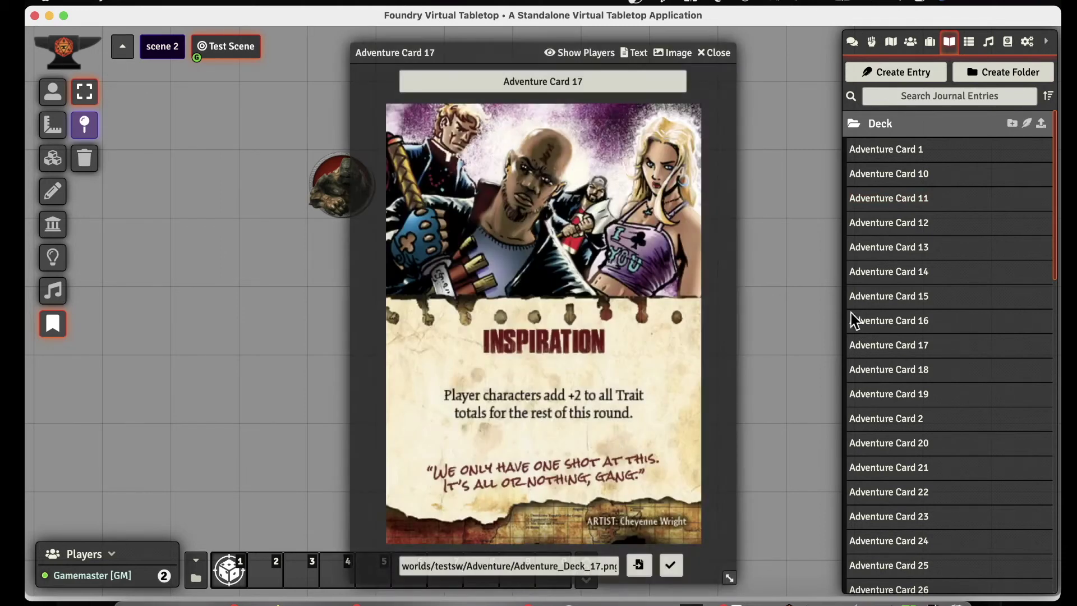
click(725, 55)
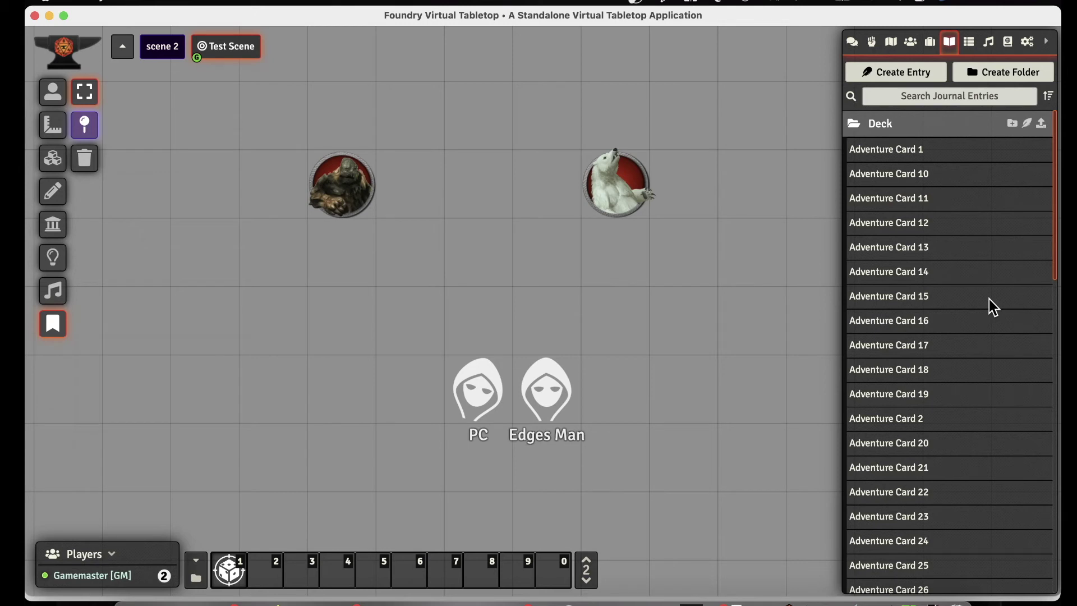
click(890, 129)
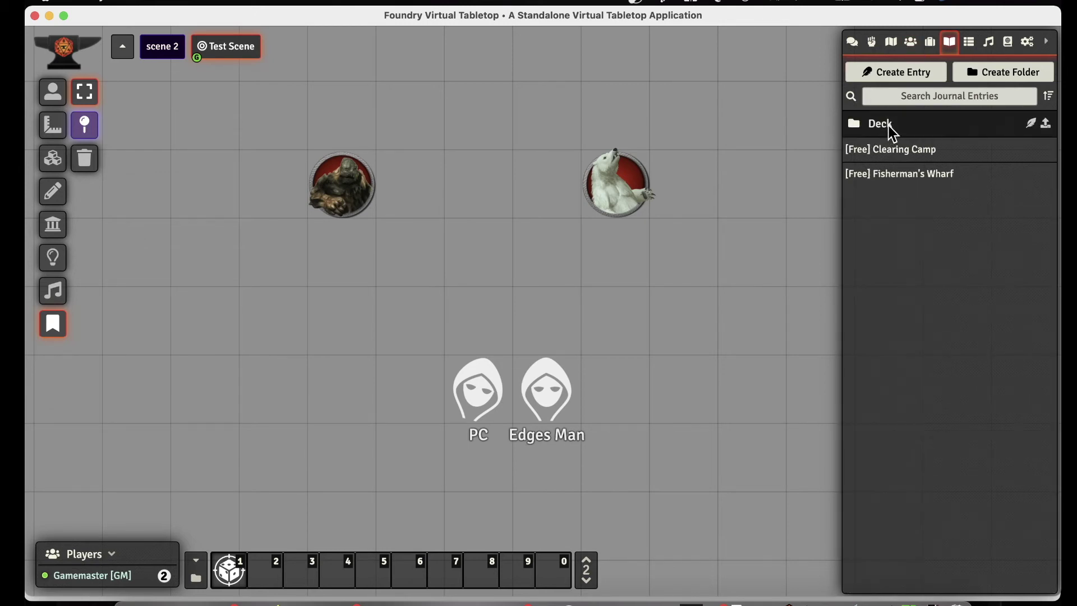
- Convert the Deck folder into a rollable table of Adventure Cards 1–53
right_click(890, 127)
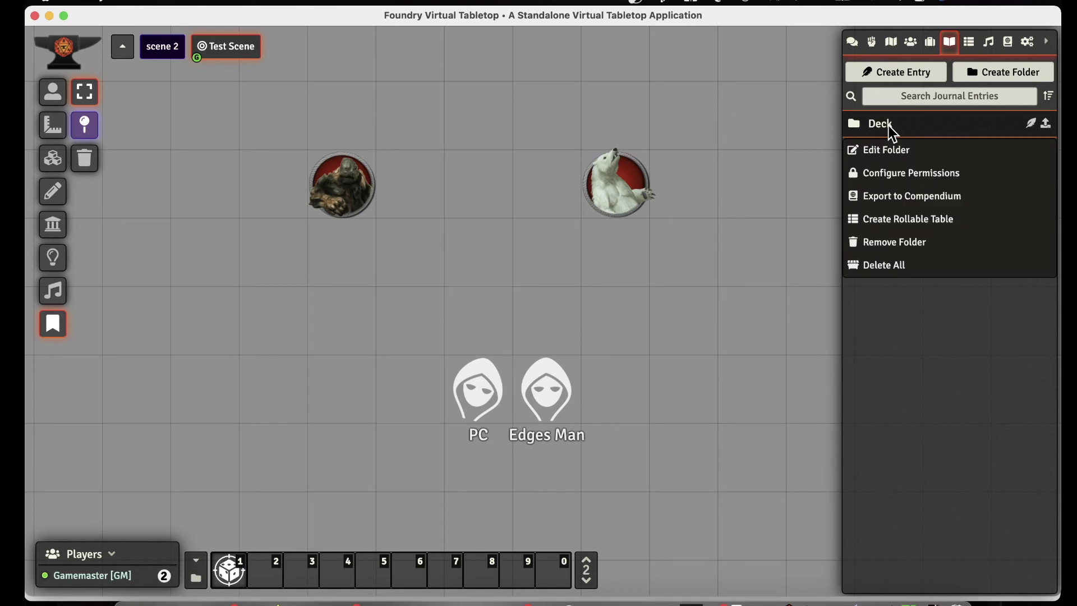
click(908, 221)
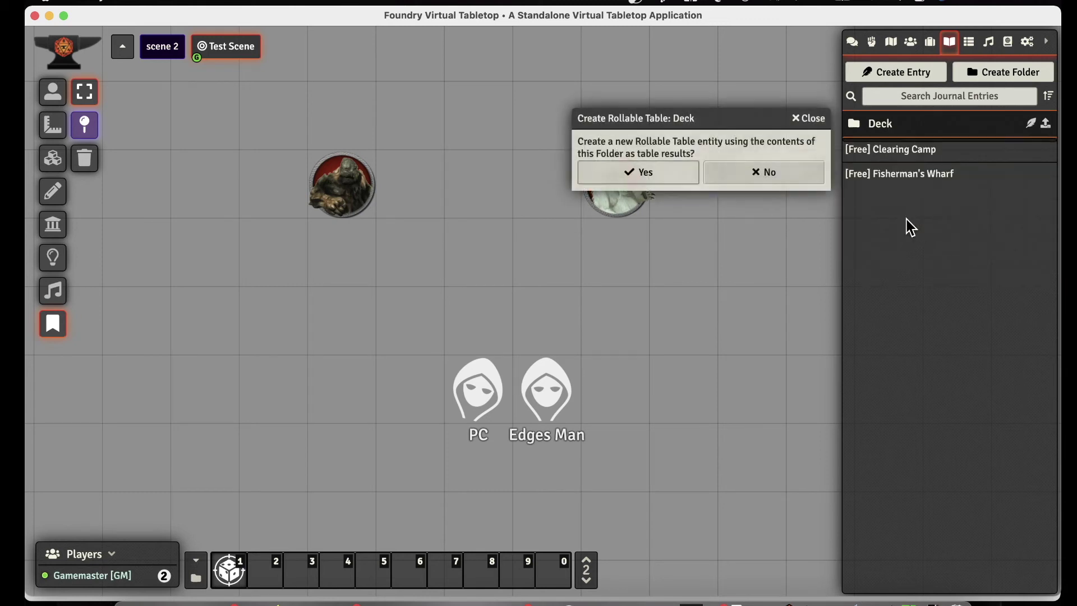
click(675, 174)
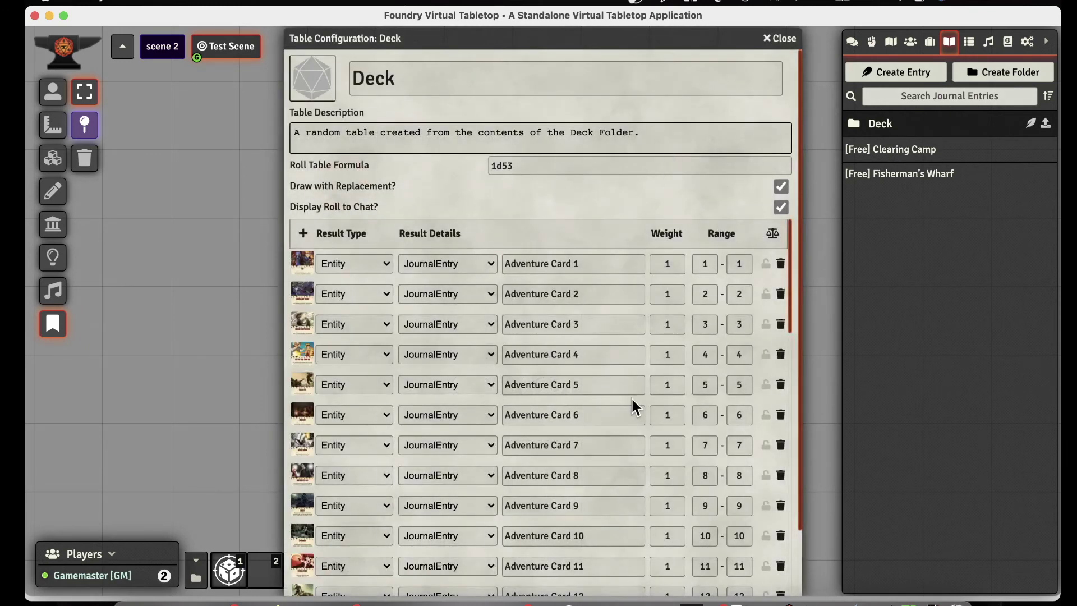
scroll(631, 395, down, 20)
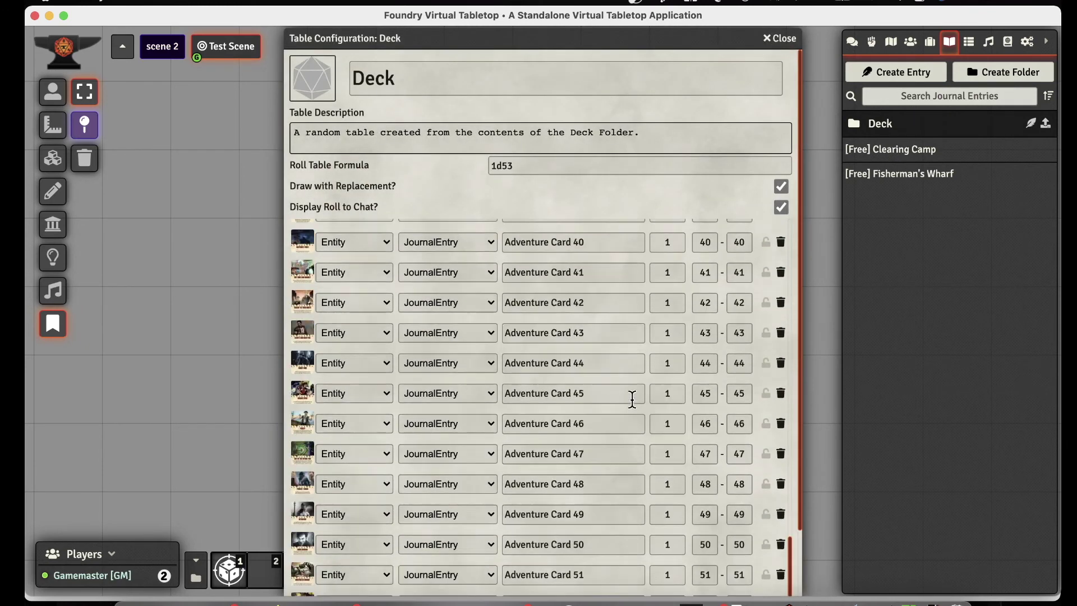
scroll(466, 196, down, 3)
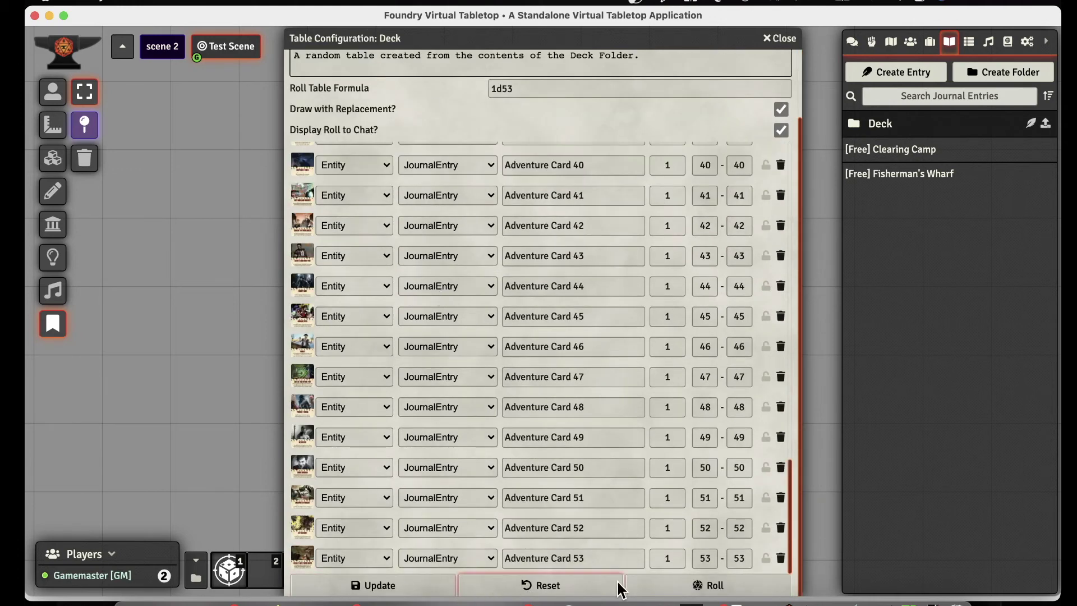
- Roll the Deck table and view the drawn Adventure Card 4 in chat
click(692, 587)
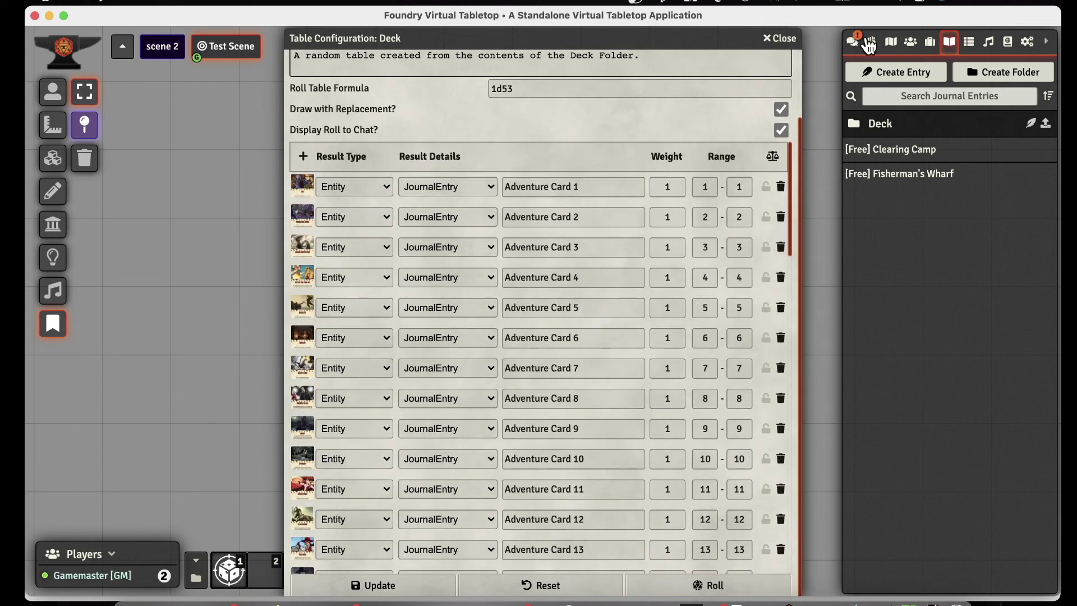
click(866, 42)
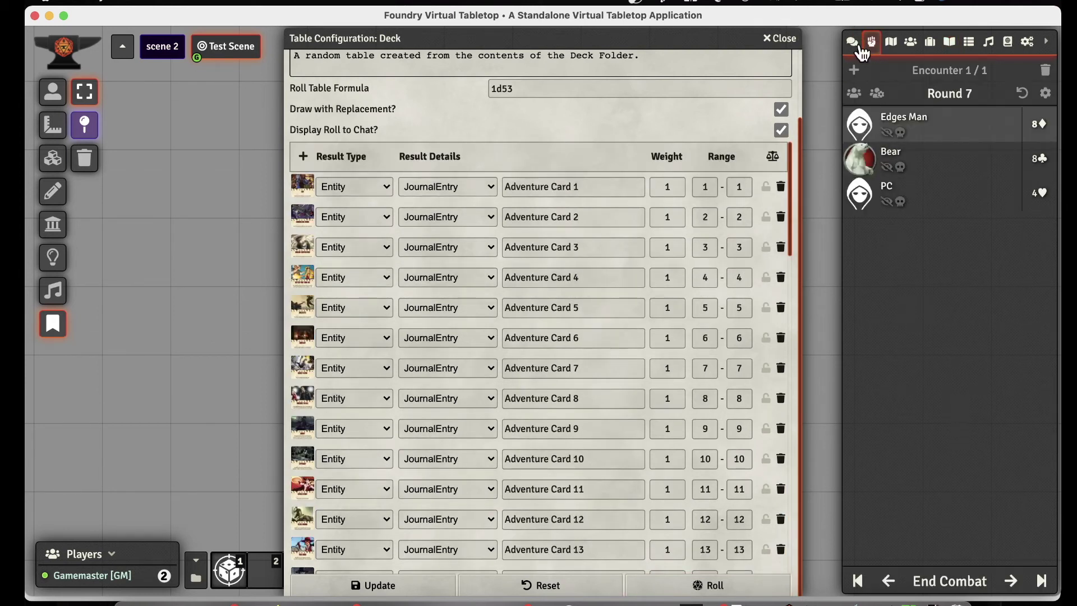
click(854, 40)
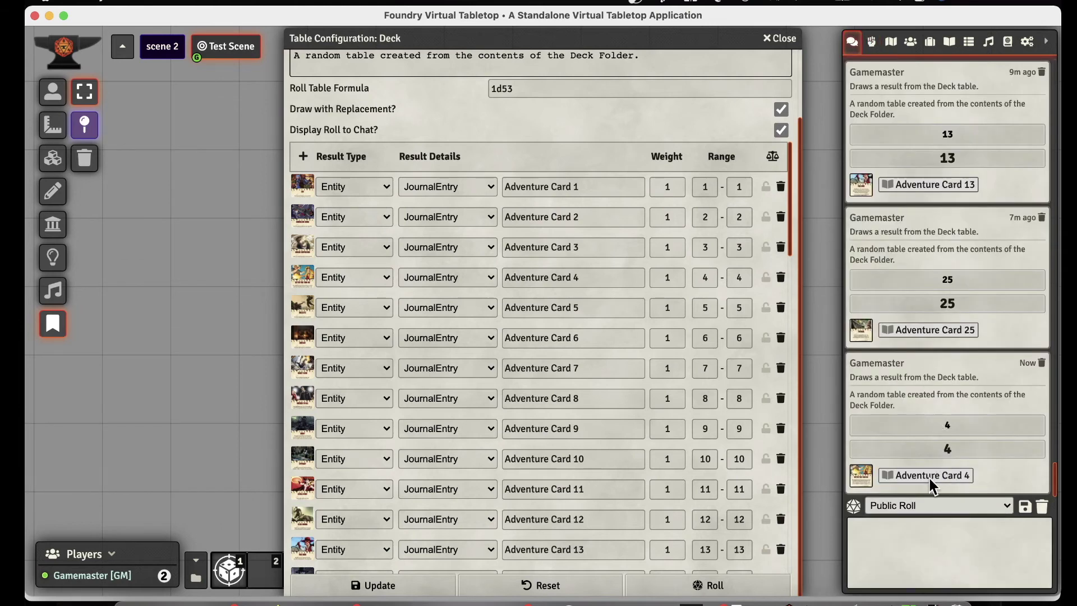